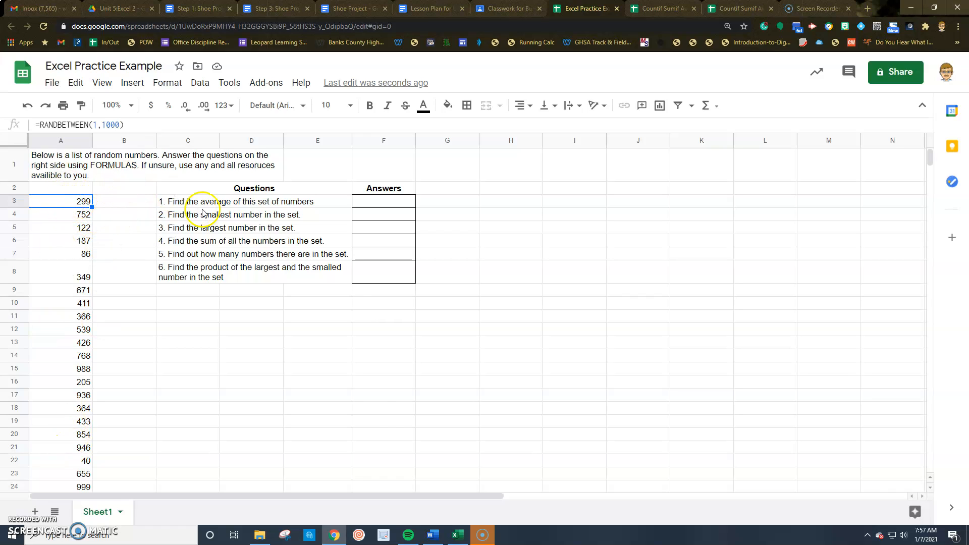
- Answer question 1 in cell F3 by averaging all numbers in column A with =average(A:A)
{"action": "left_click", "coordinate": [373, 206]}
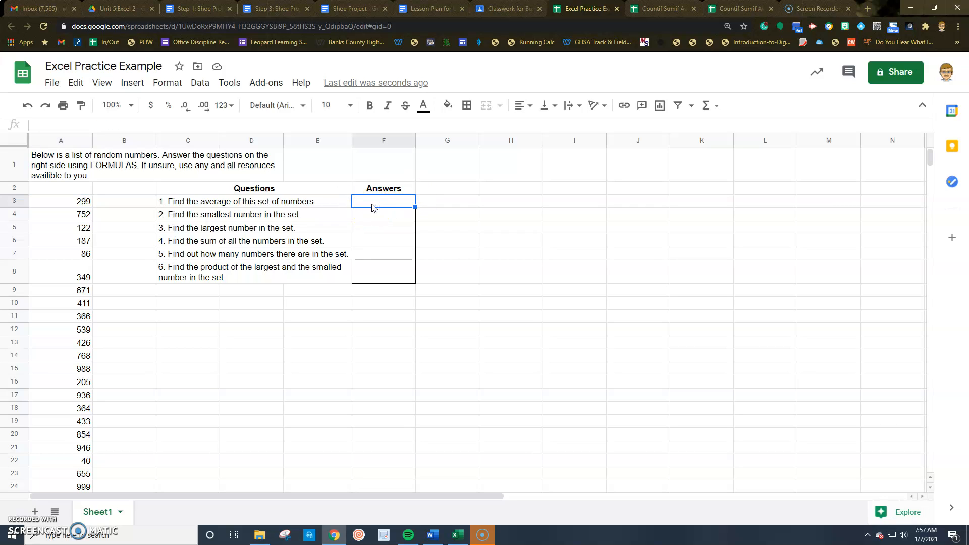
{"action": "type", "text": "=aver"}
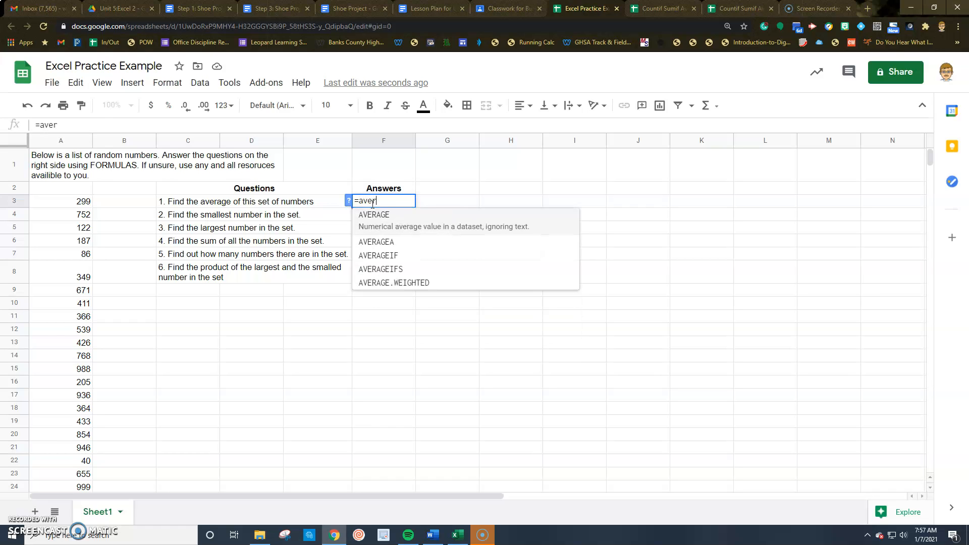
{"action": "type", "text": "age("}
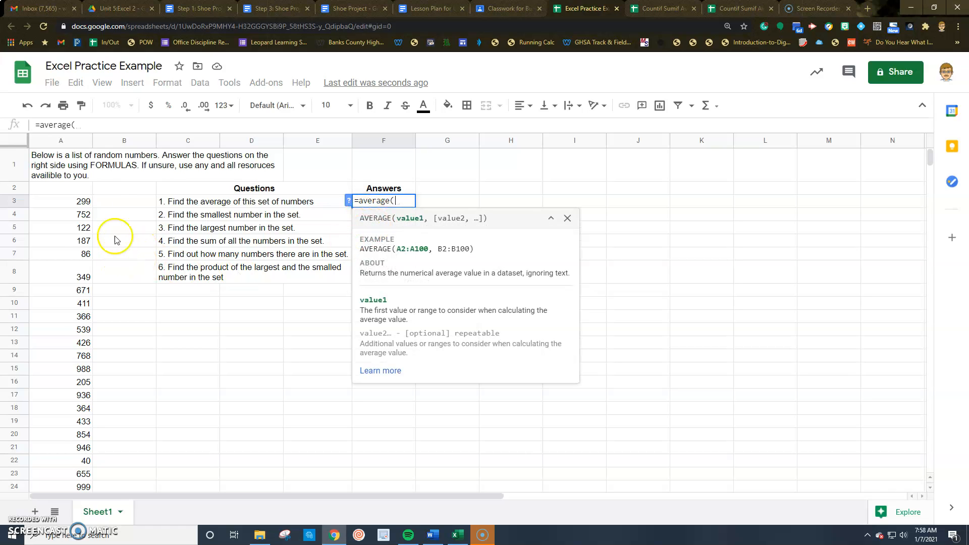
{"action": "left_click", "coordinate": [57, 140]}
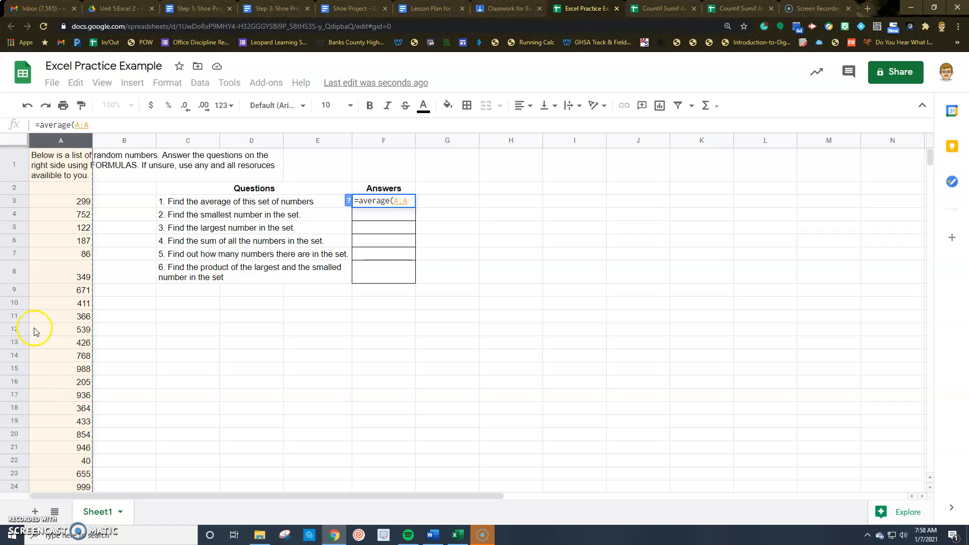
{"action": "scroll", "coordinate": [47, 357], "scroll_direction": "down", "scroll_amount": 10}
{"action": "scroll", "coordinate": [52, 362], "scroll_direction": "up", "scroll_amount": 10}
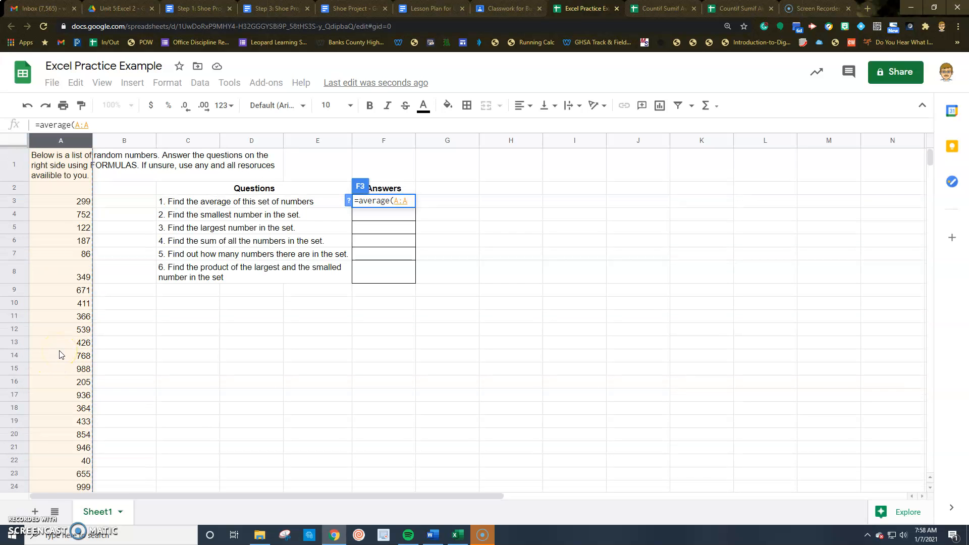
{"action": "type", "text": ")"}
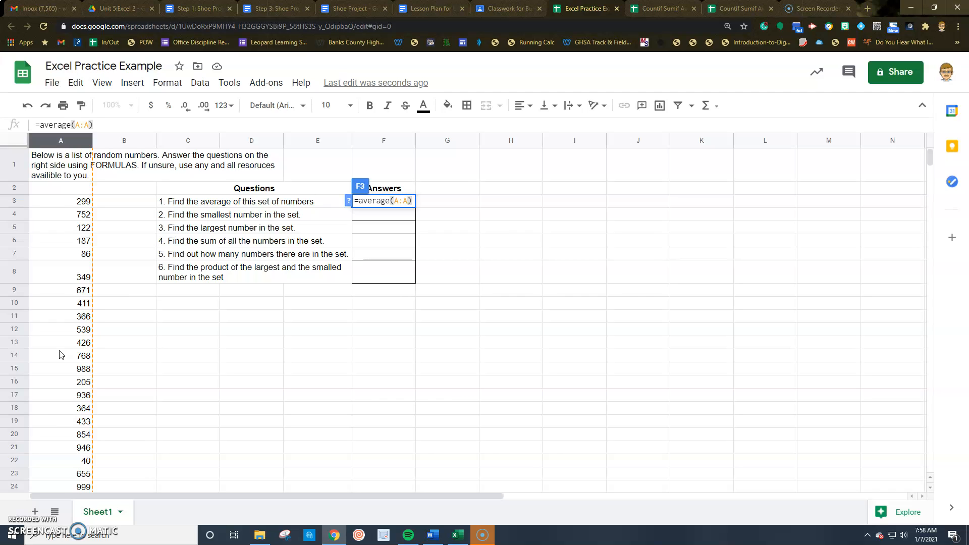
{"action": "key", "text": "Return"}
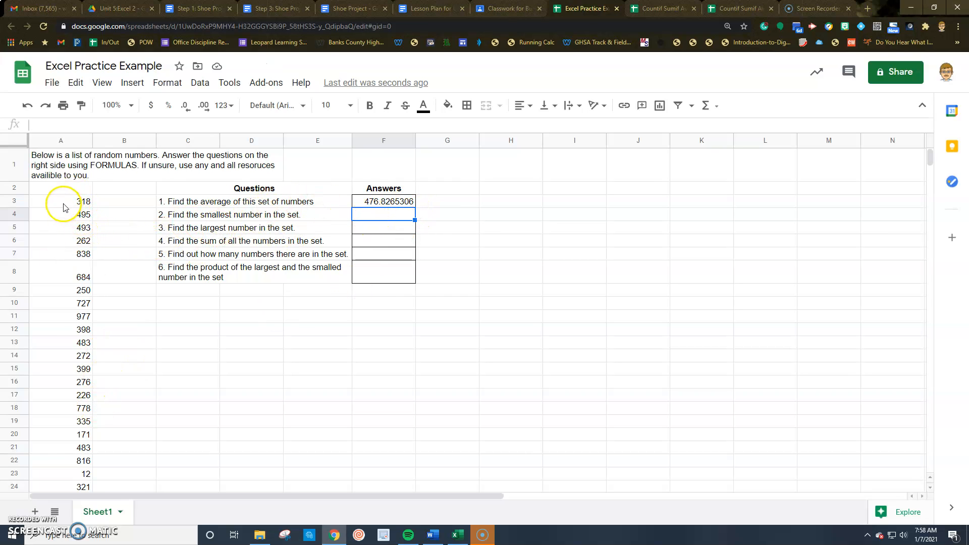
- Find the smallest number of column A in cell F4 with a MIN formula over A:A
{"action": "left_click", "coordinate": [366, 217]}
{"action": "type", "text": "=min"}
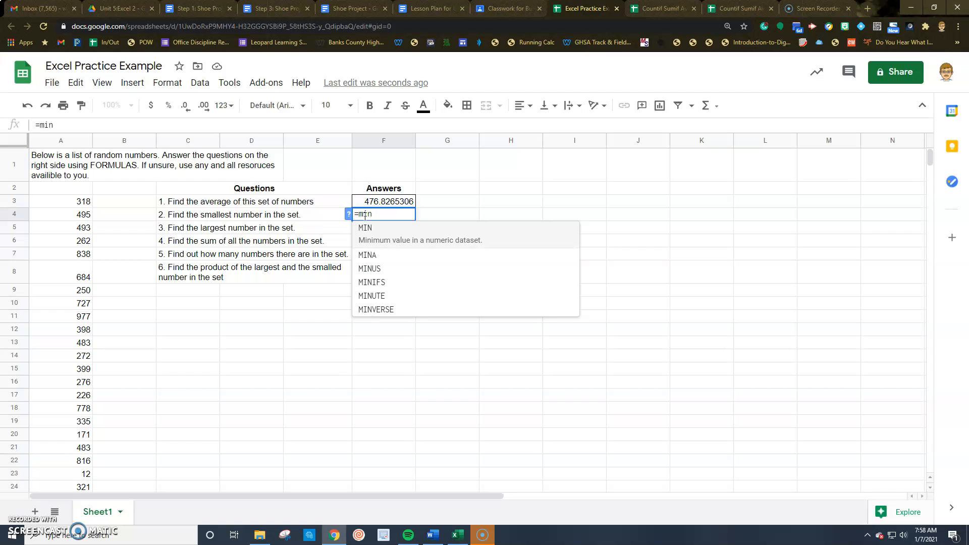
{"action": "type", "text": "("}
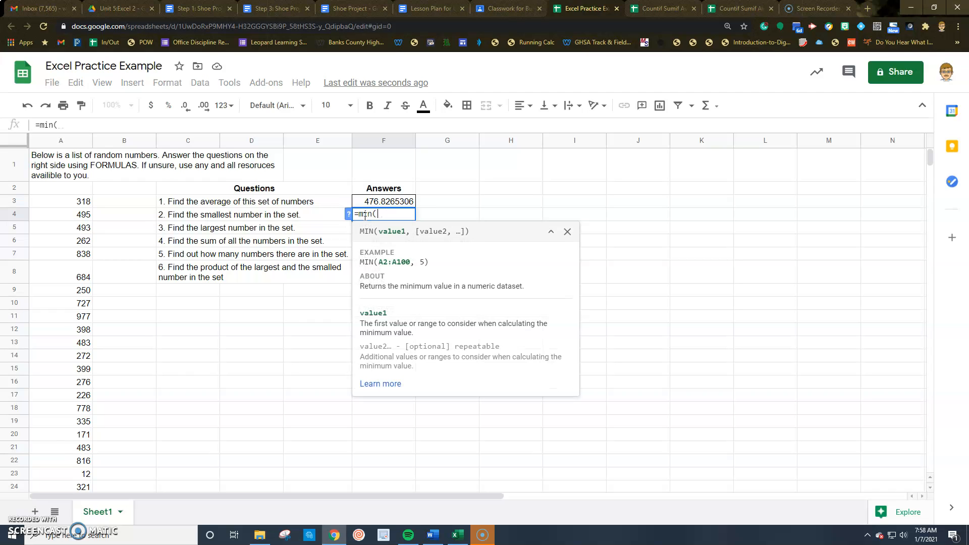
{"action": "left_click", "coordinate": [60, 141]}
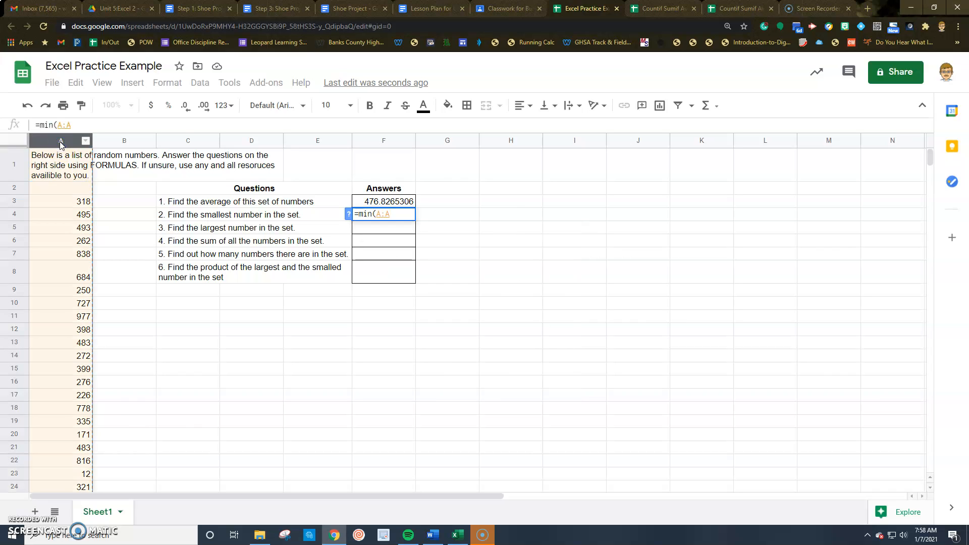
{"action": "key", "text": "Return"}
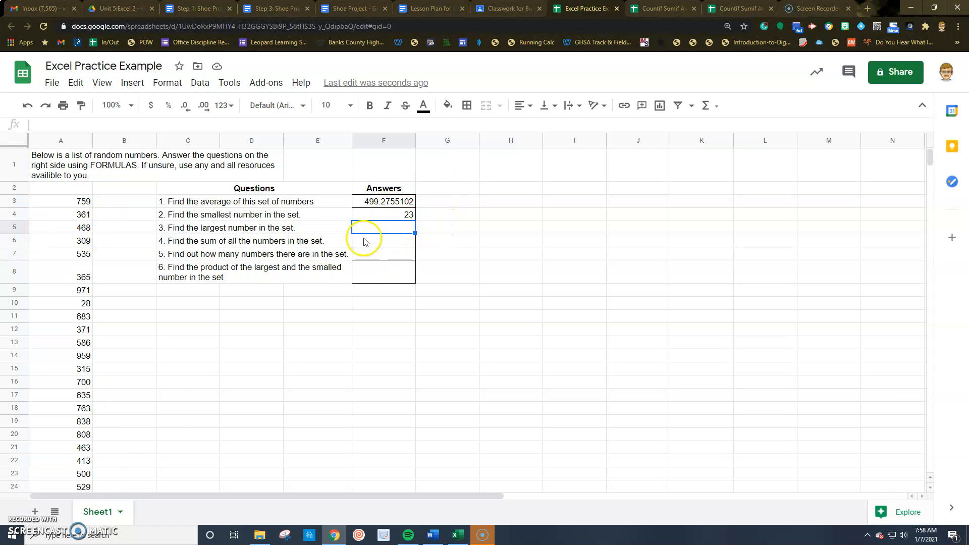
- Find the largest number of column A in cell F5 with the formula =max(A:A)
{"action": "type", "text": "=max("}
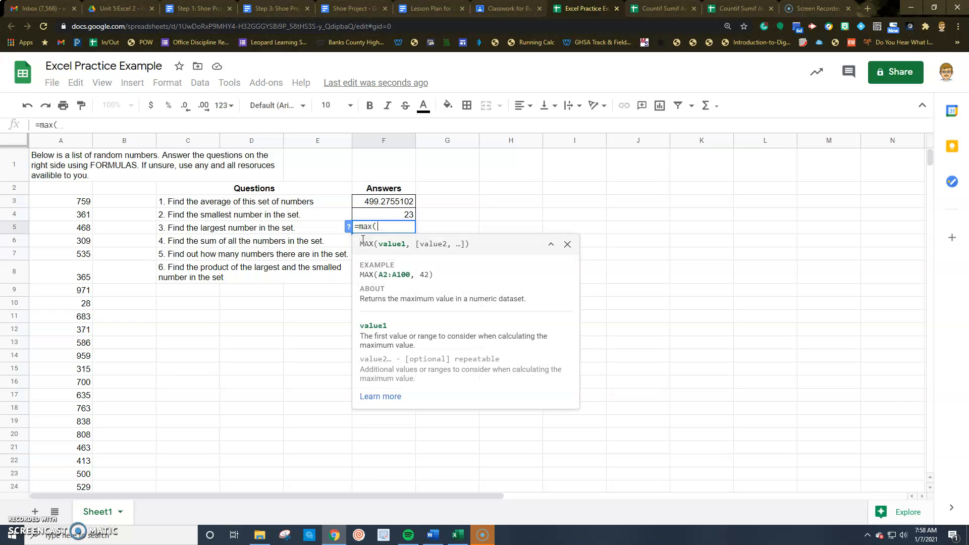
{"action": "left_click", "coordinate": [61, 141]}
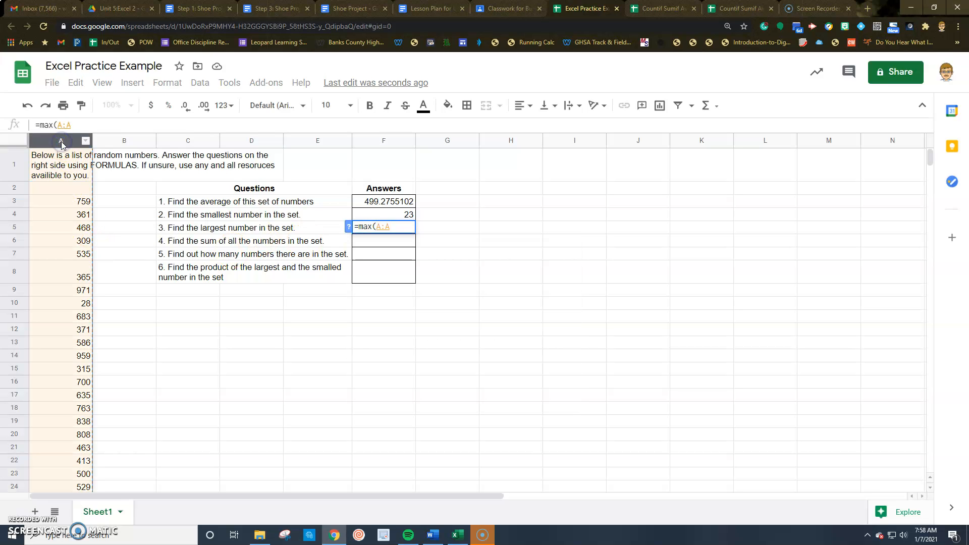
{"action": "type", "text": ")"}
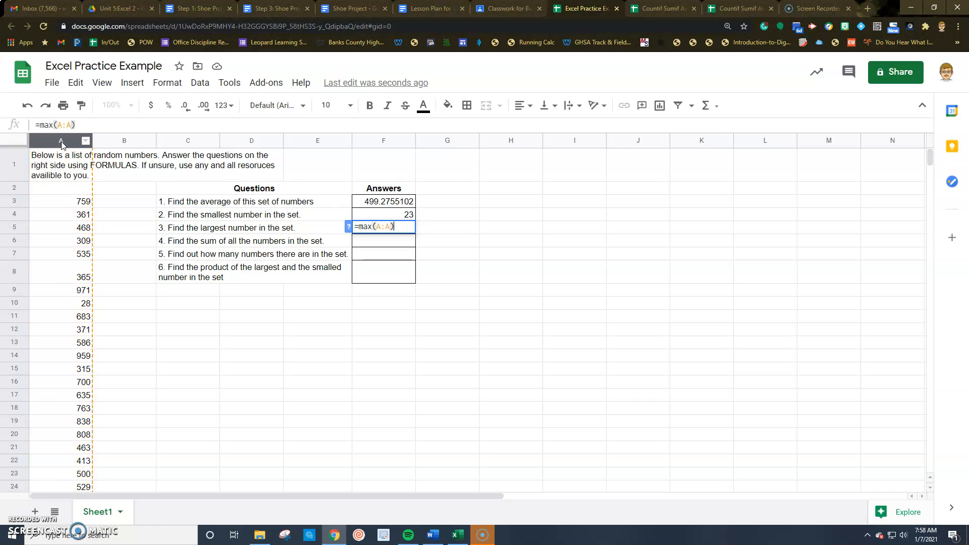
{"action": "key", "text": "Return"}
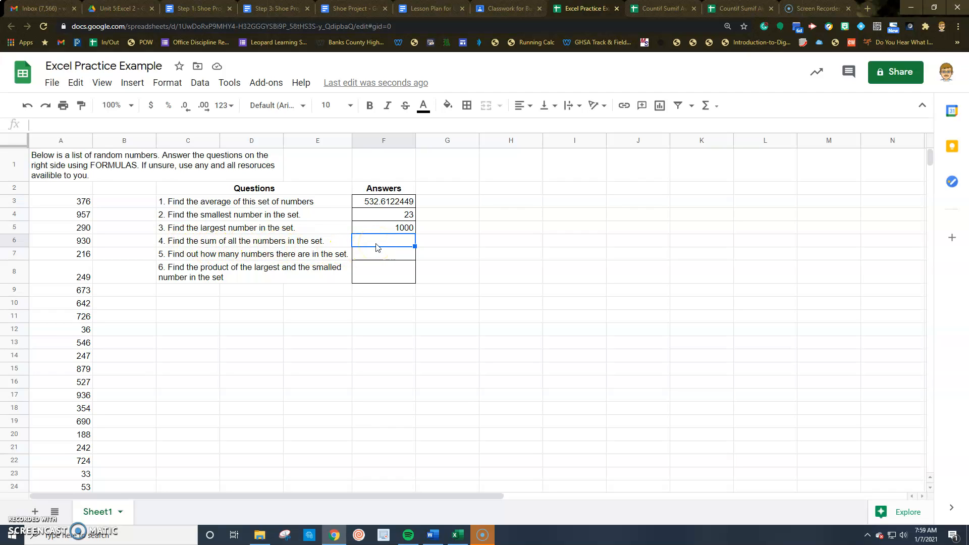
- Add up all the numbers of column A in cell F6 with the formula =sum(A:A)
{"action": "type", "text": "=su"}
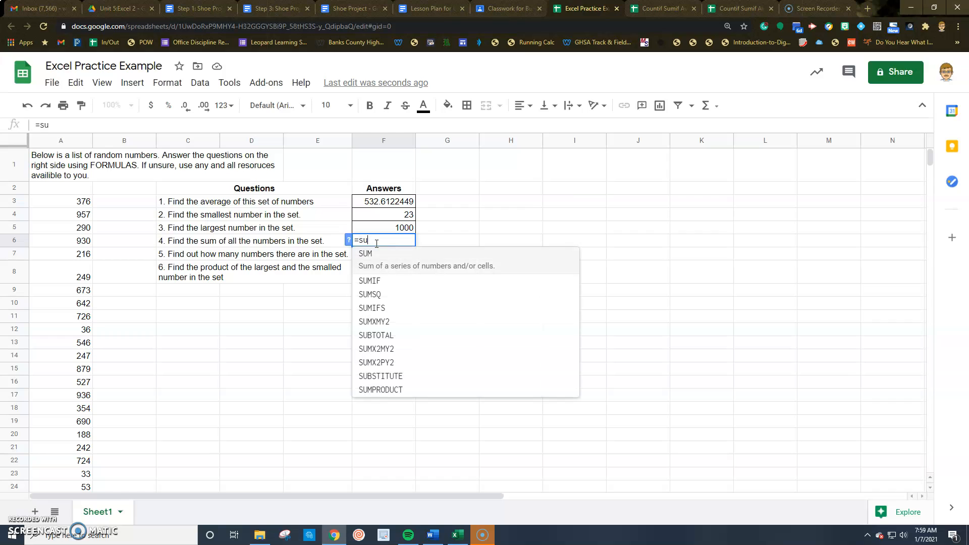
{"action": "type", "text": "m("}
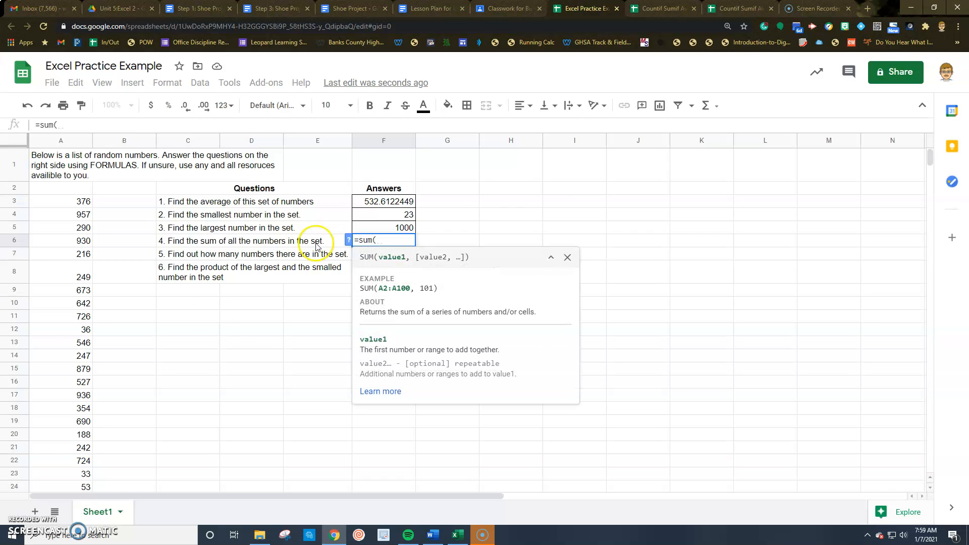
{"action": "left_click", "coordinate": [68, 142]}
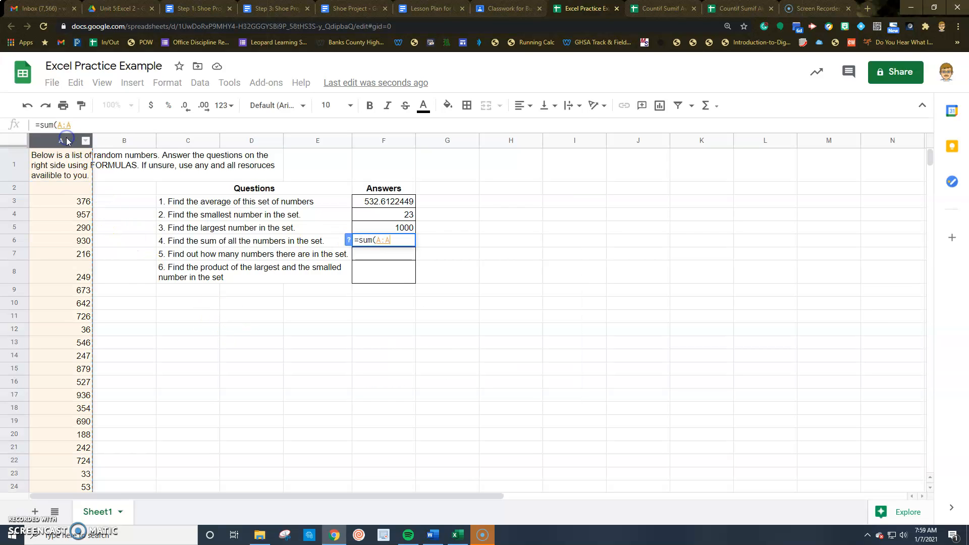
{"action": "type", "text": ")"}
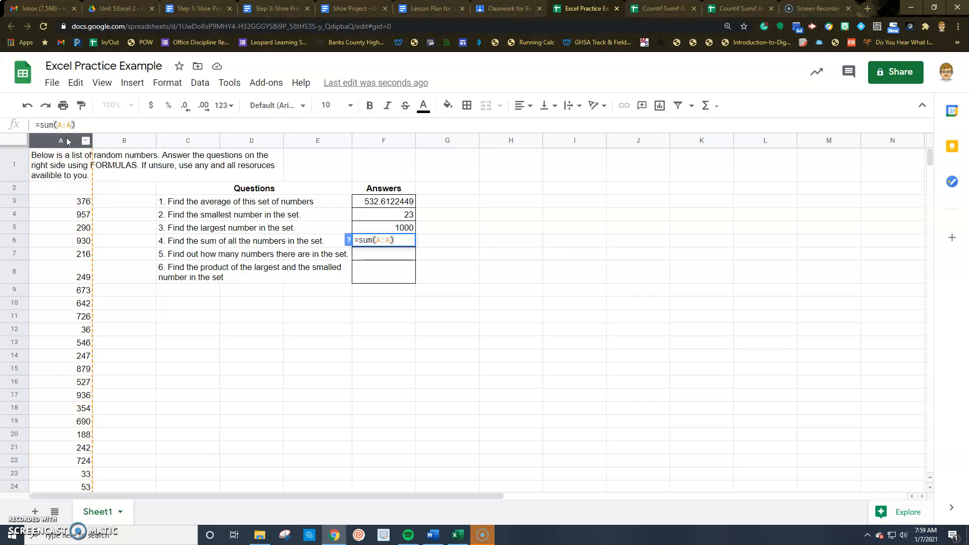
{"action": "key", "text": "Return"}
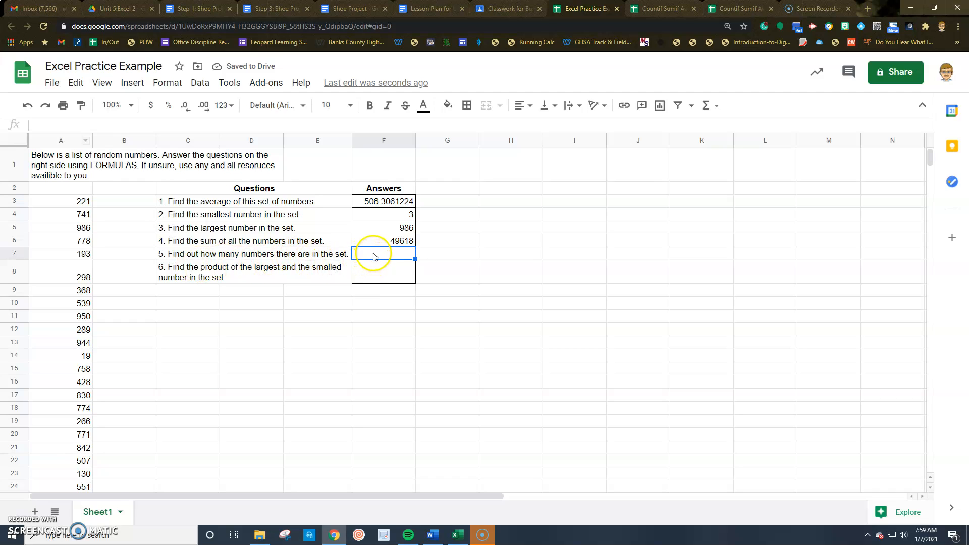
- Count the numbers in the set in cell F7 with the formula =count(A3:A100)
{"action": "type", "text": "=count"}
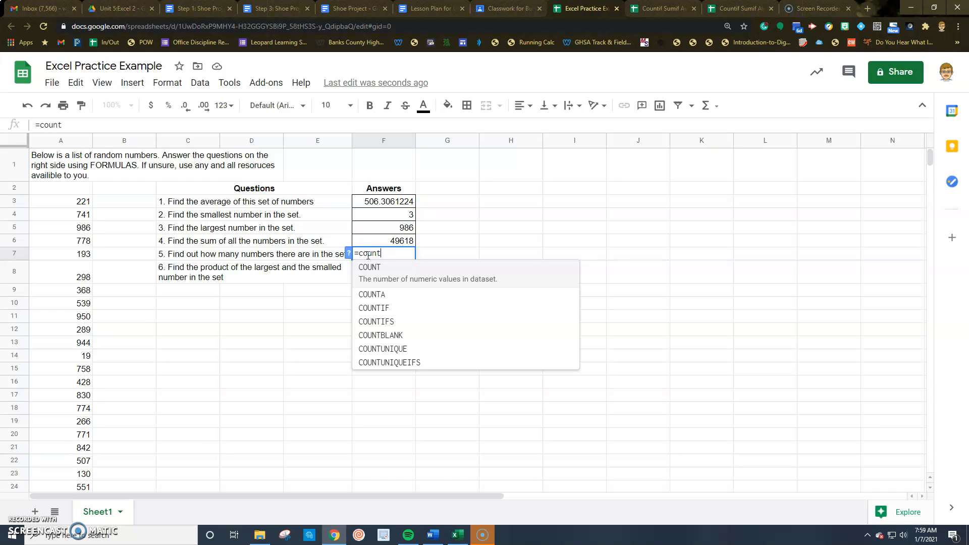
{"action": "type", "text": "("}
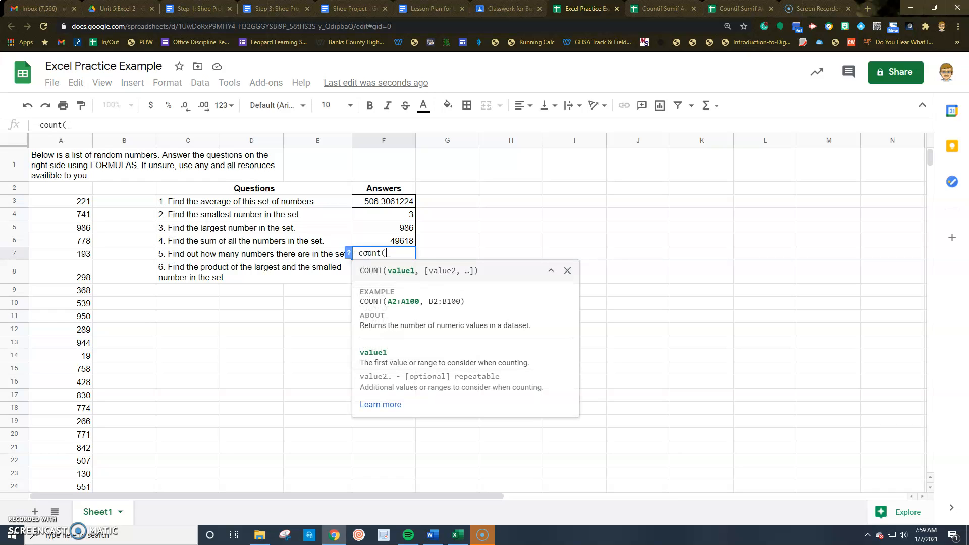
{"action": "left_click_drag", "start_coordinate": [73, 199], "coordinate": [95, 198]}
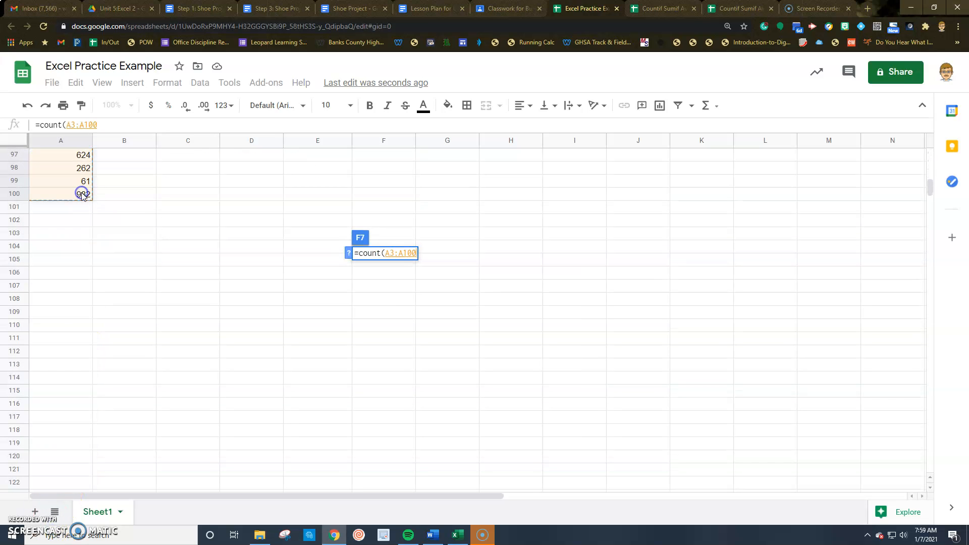
{"action": "scroll", "coordinate": [266, 232], "scroll_direction": "up", "scroll_amount": 20}
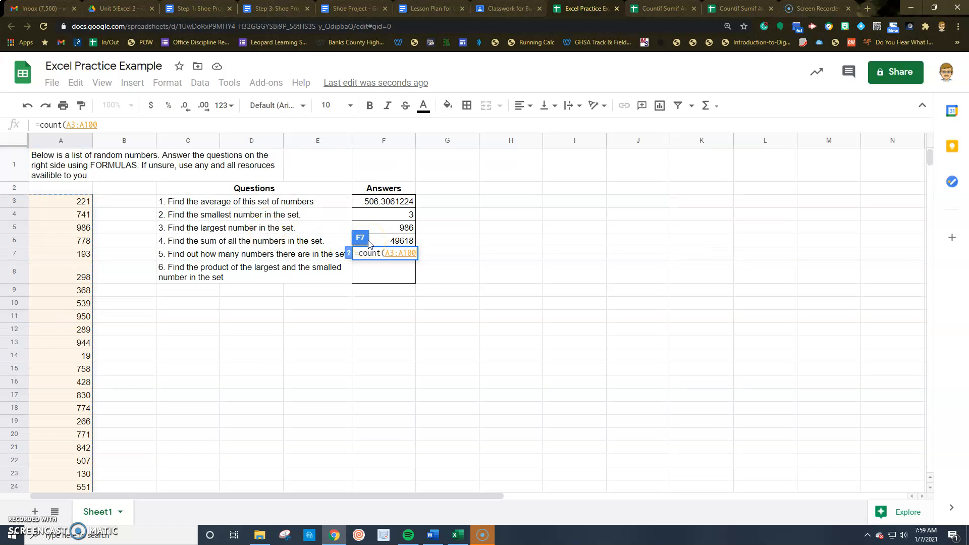
{"action": "type", "text": ")"}
{"action": "key", "text": "Return"}
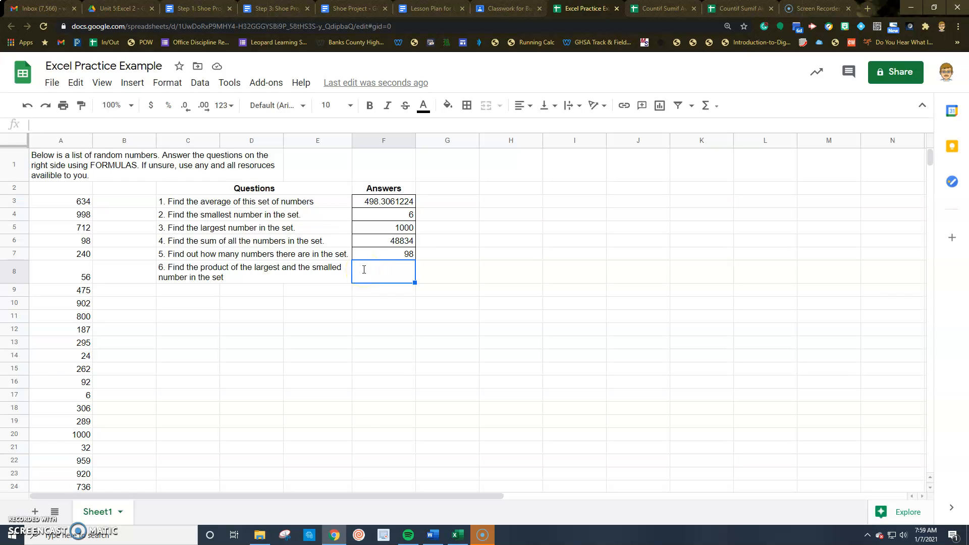
- Multiply the smallest and largest numbers in cell F8 with the formula =product(F4,F5)
{"action": "type", "text": "=pro"}
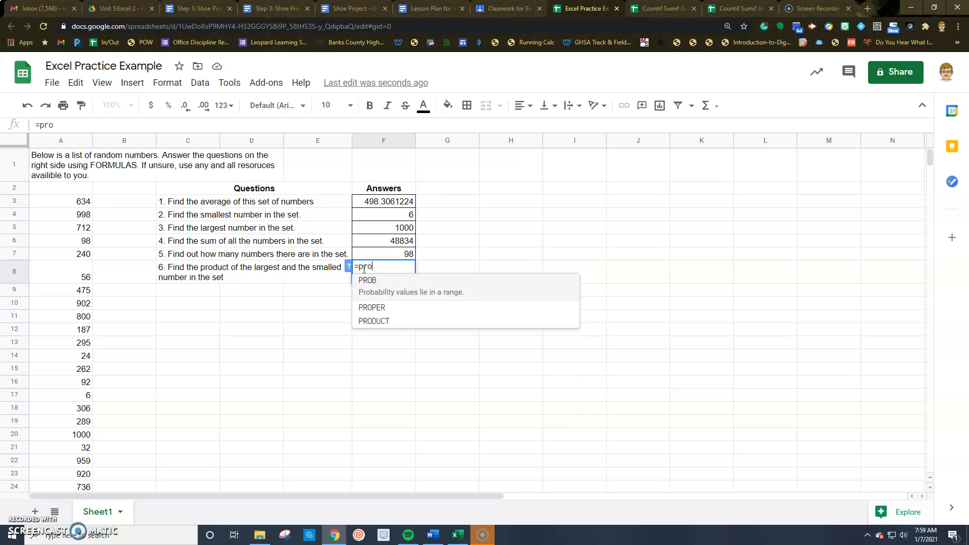
{"action": "type", "text": "d"}
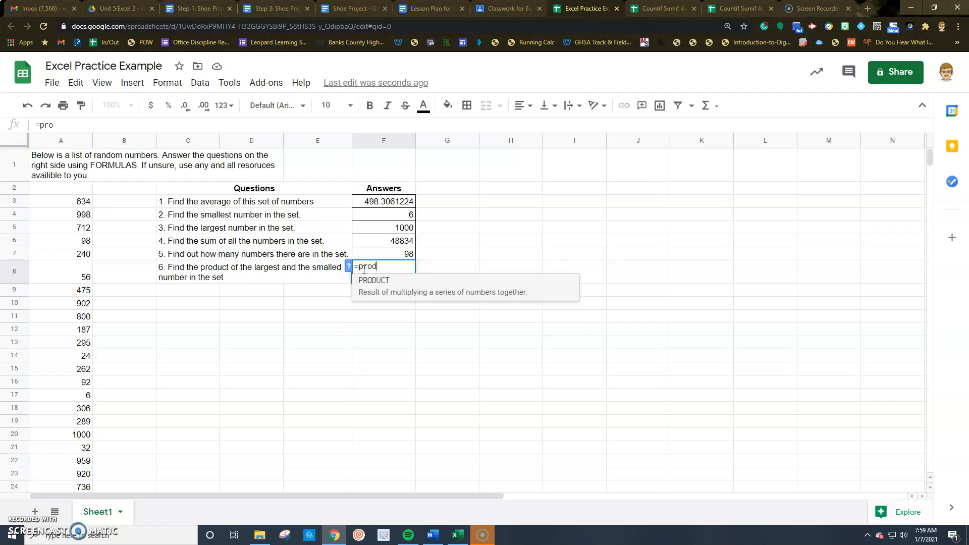
{"action": "type", "text": "uct("}
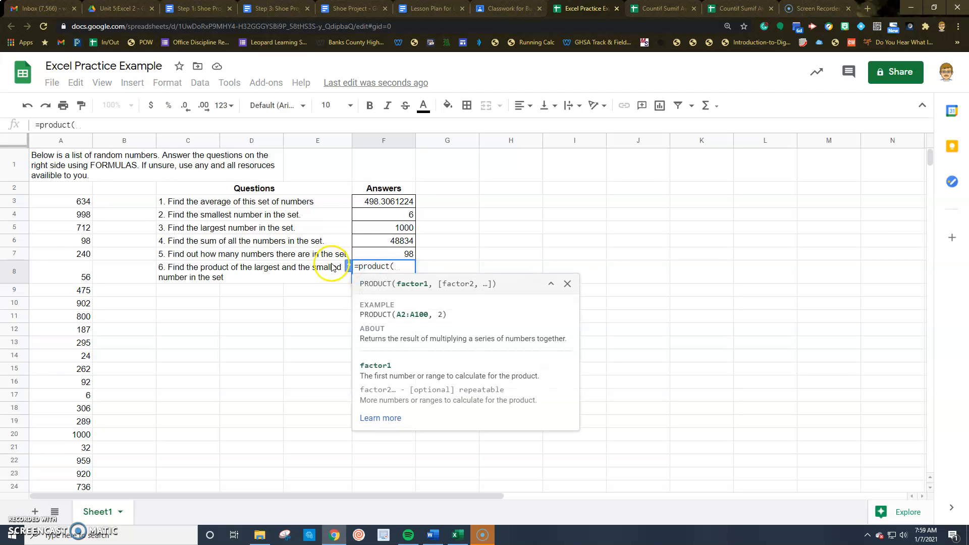
{"action": "left_click", "coordinate": [388, 216]}
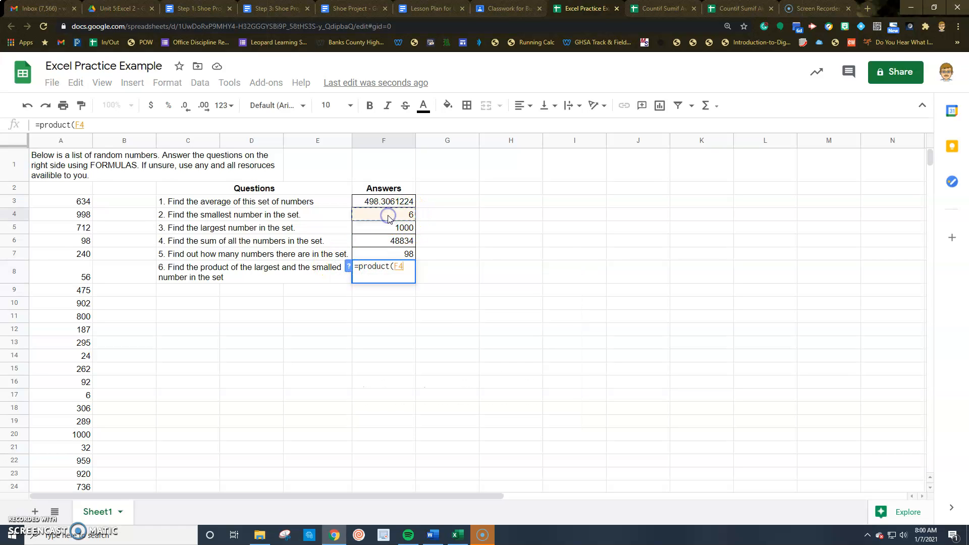
{"action": "type", "text": ","}
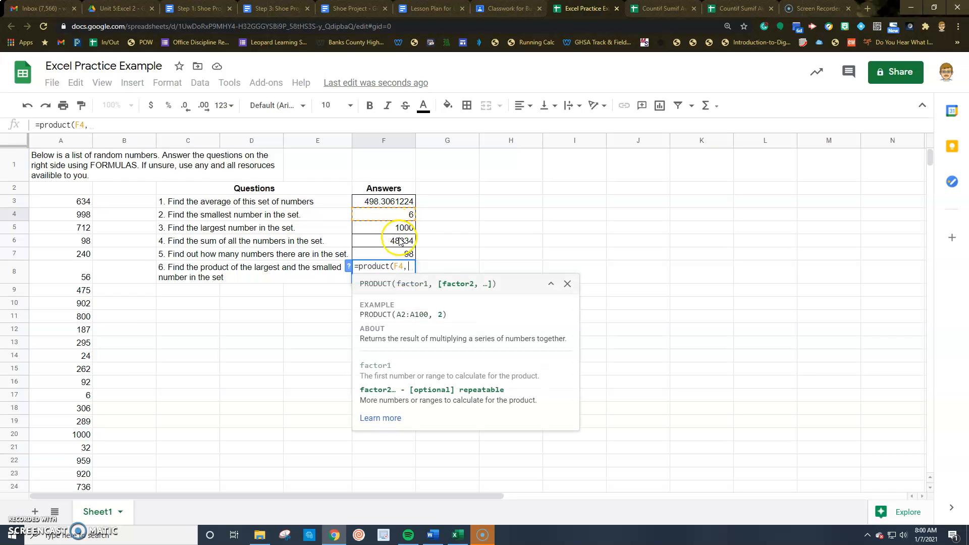
{"action": "left_click", "coordinate": [394, 227]}
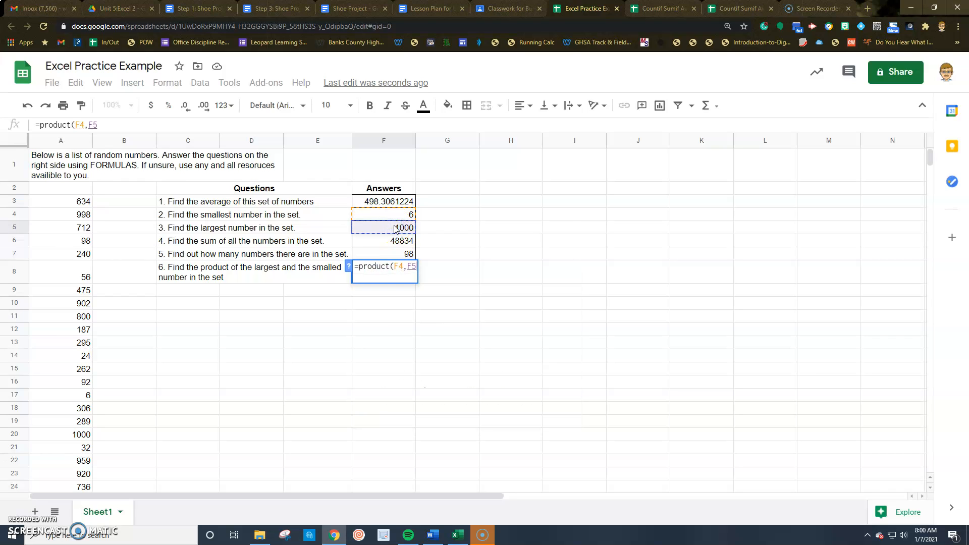
{"action": "type", "text": ")"}
{"action": "key", "text": "Return"}
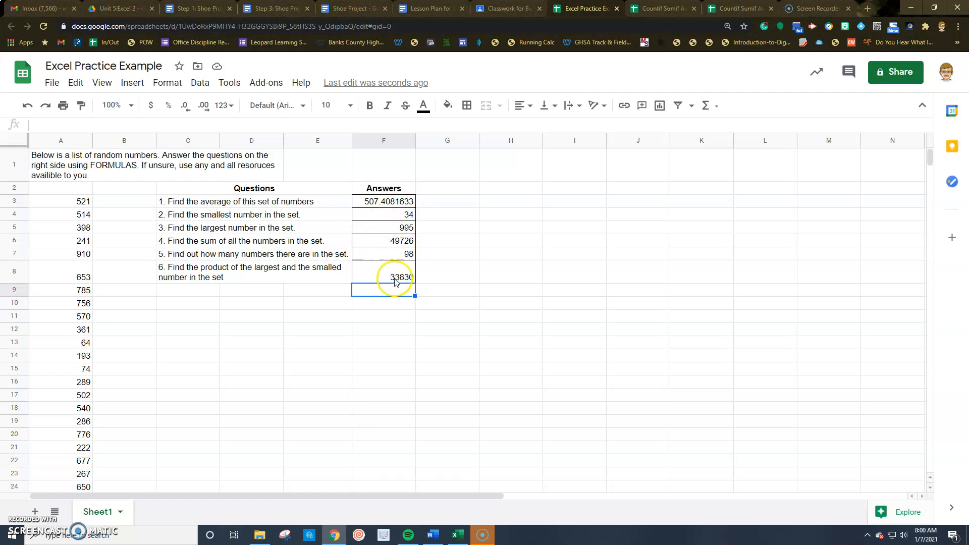
- Review the formulas behind the answers in cells F3 through F7 one by one
{"action": "left_click", "coordinate": [389, 202]}
{"action": "left_click", "coordinate": [389, 215]}
{"action": "left_click", "coordinate": [389, 229]}
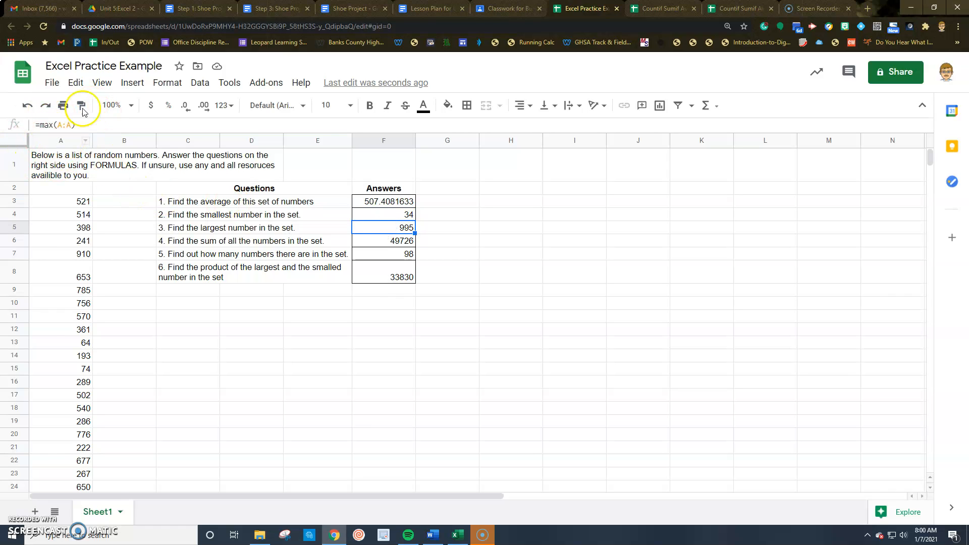
{"action": "left_click", "coordinate": [398, 241]}
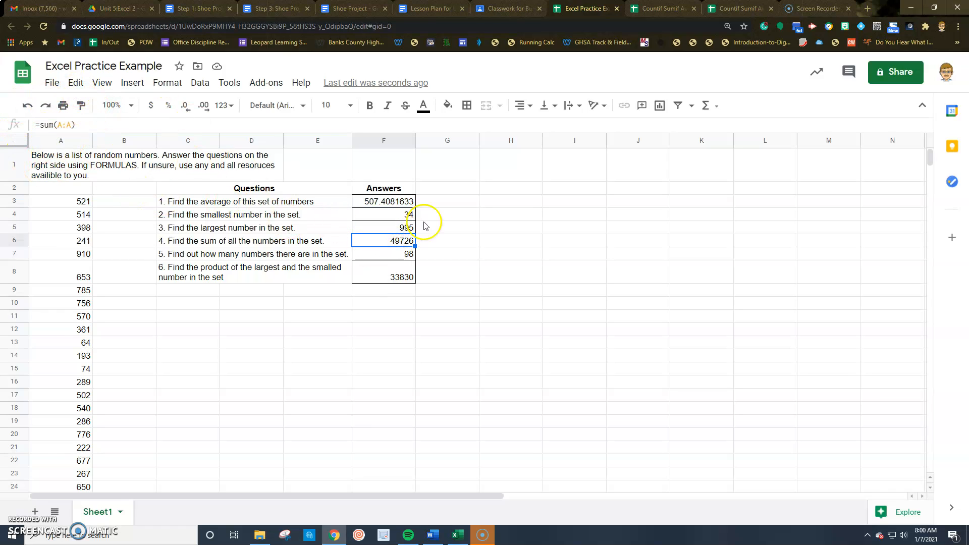
{"action": "left_click", "coordinate": [411, 254]}
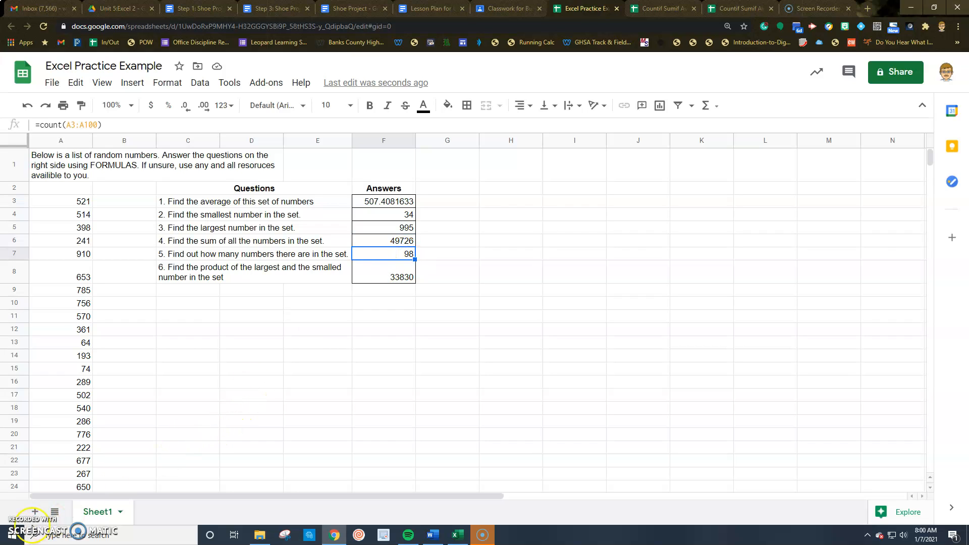